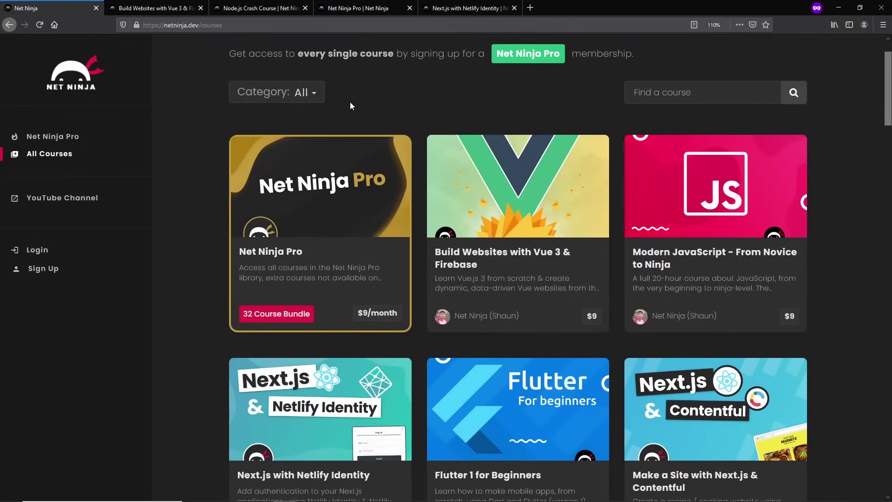
pyautogui.scroll(2, 500, 168)
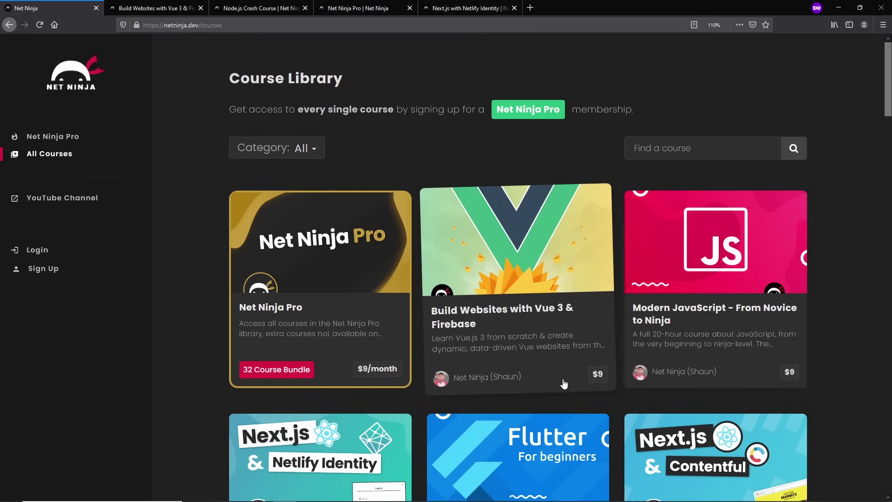
# - Glance at the Vue 3 & Firebase course title, then go to the Node.js Crash Course page
pyautogui.click(123, 8)
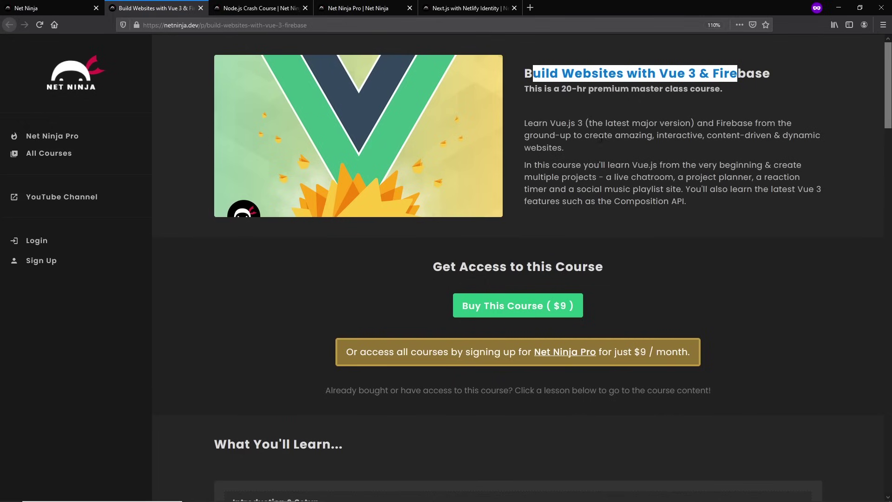
pyautogui.click(554, 95)
pyautogui.moveTo(530, 72); pyautogui.dragTo(754, 73)
pyautogui.click(758, 126)
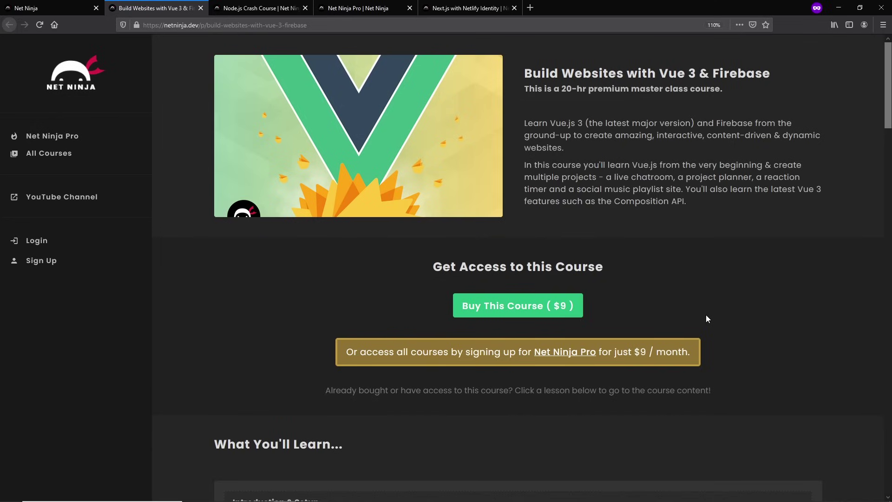
pyautogui.click(273, 16)
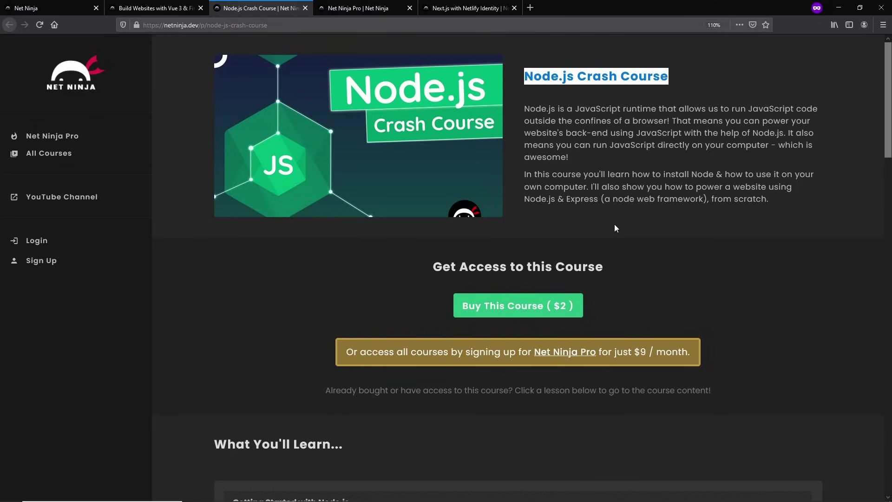
# - On the Net Ninja Pro page, highlight the heading, 'just $9 a month' and Access Every Course
pyautogui.click(374, 8)
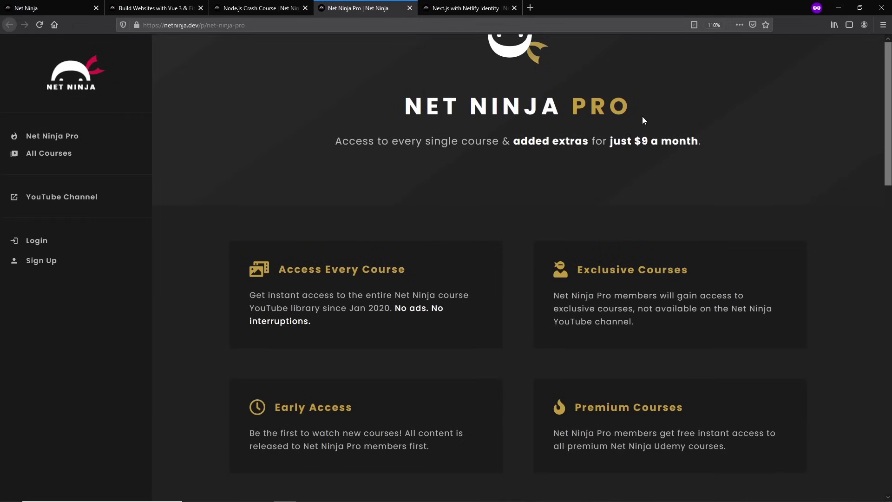
pyautogui.moveTo(638, 111); pyautogui.dragTo(396, 112)
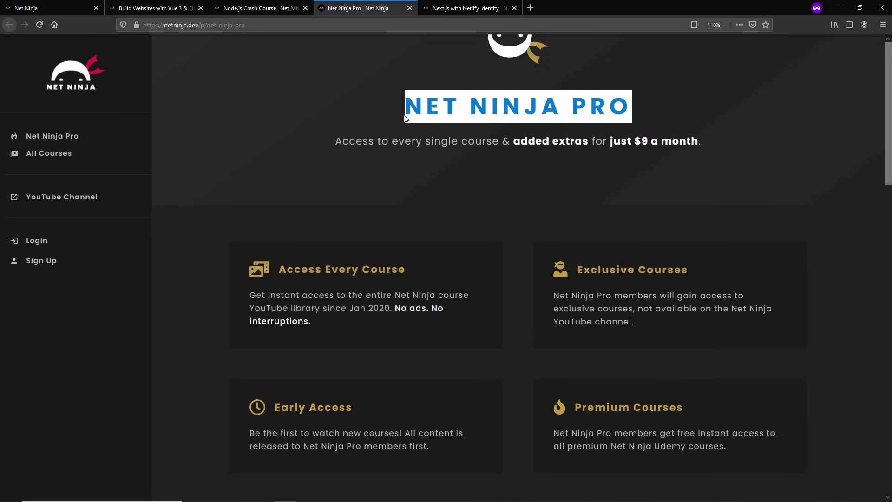
pyautogui.moveTo(702, 142); pyautogui.dragTo(602, 142)
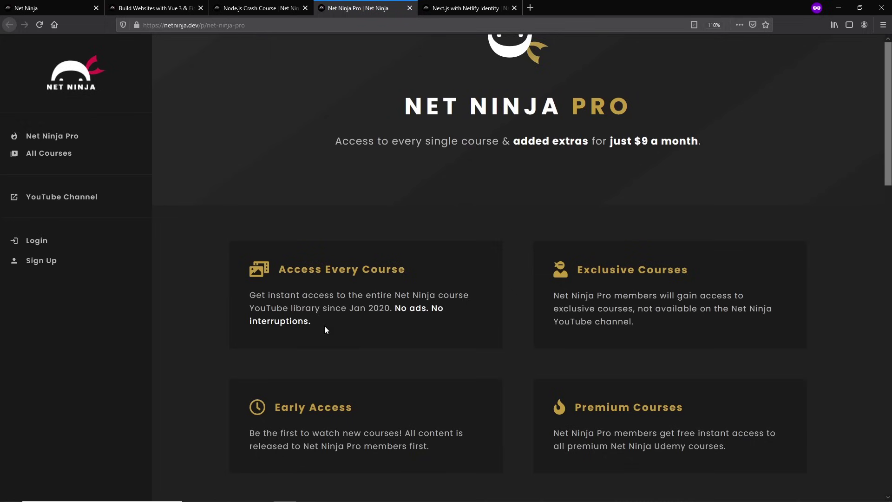
pyautogui.moveTo(313, 322); pyautogui.dragTo(240, 298)
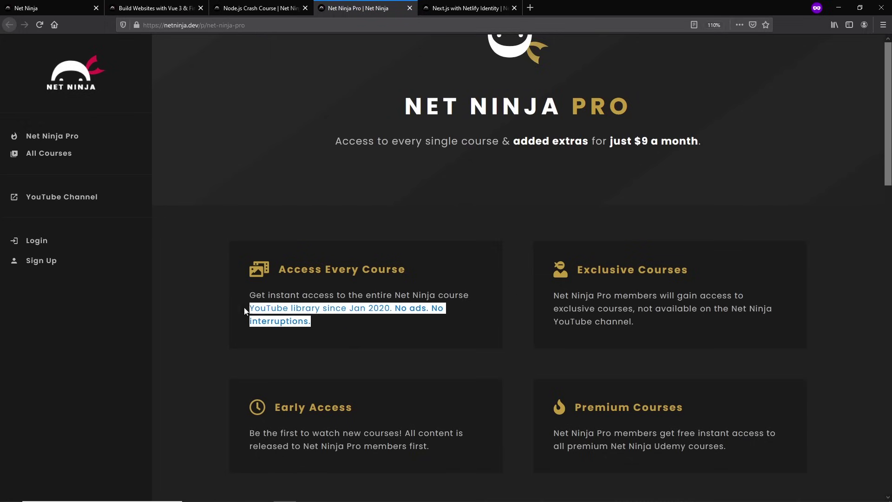
pyautogui.click(404, 319)
pyautogui.moveTo(392, 307); pyautogui.dragTo(354, 308)
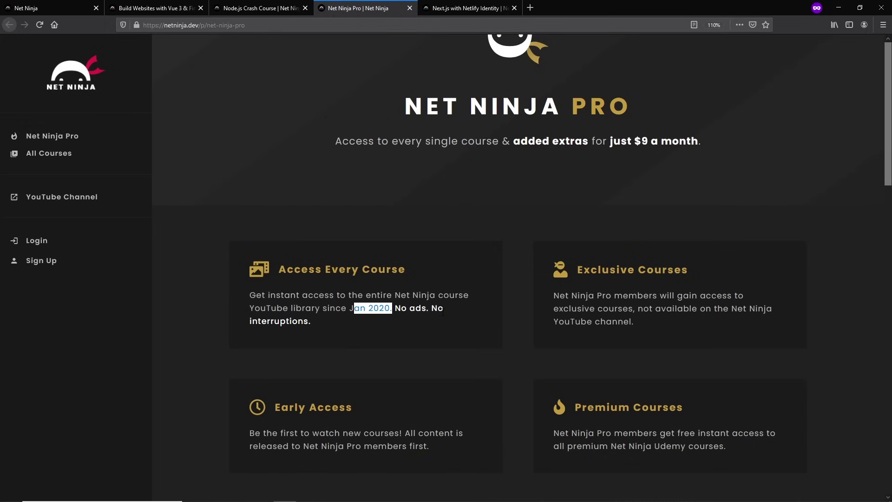
pyautogui.click(456, 319)
# - Highlight the Premium, Exclusive and Early Access cards, check the Next.js page, then return
pyautogui.moveTo(564, 409); pyautogui.dragTo(768, 455)
pyautogui.moveTo(576, 269); pyautogui.dragTo(744, 328)
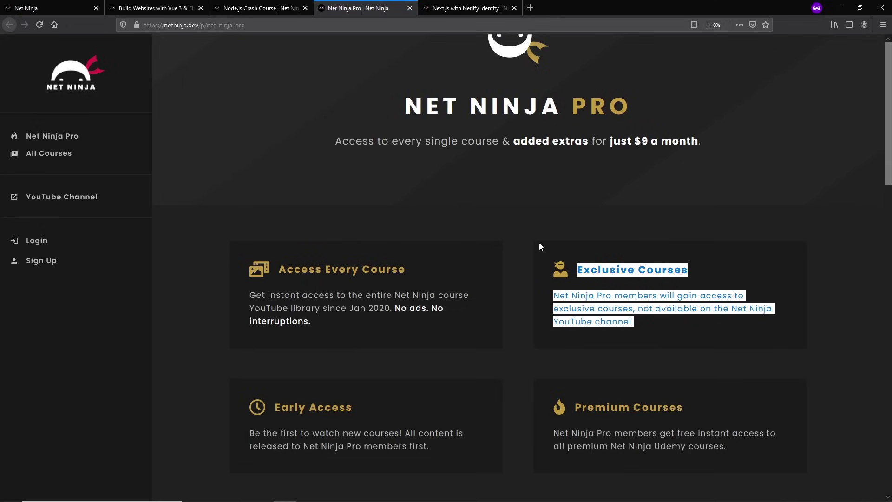
pyautogui.scroll(-1, 360, 289)
pyautogui.moveTo(358, 355); pyautogui.dragTo(271, 355)
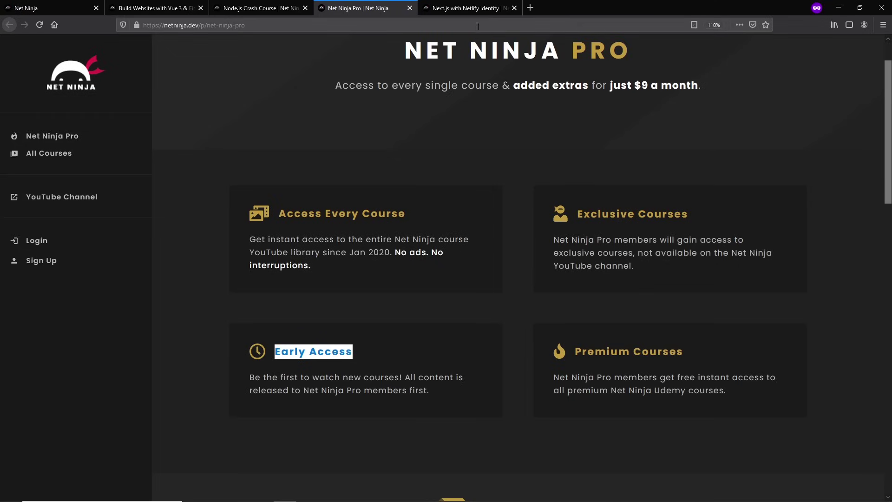
pyautogui.click(467, 7)
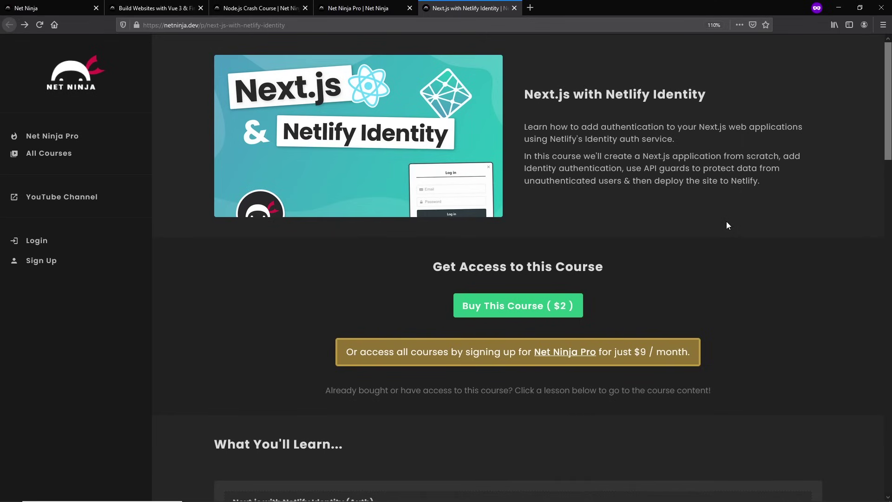
pyautogui.click(355, 8)
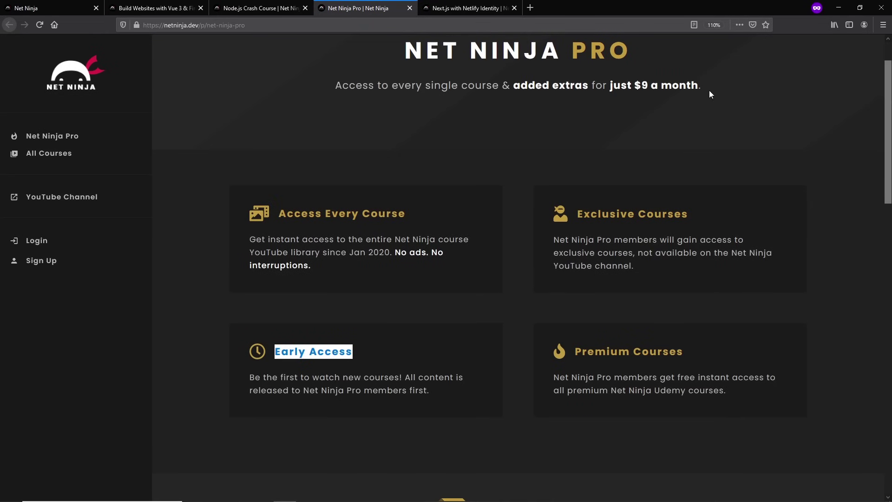
pyautogui.doubleClick(655, 85)
pyautogui.scroll(-2, 613, 193)
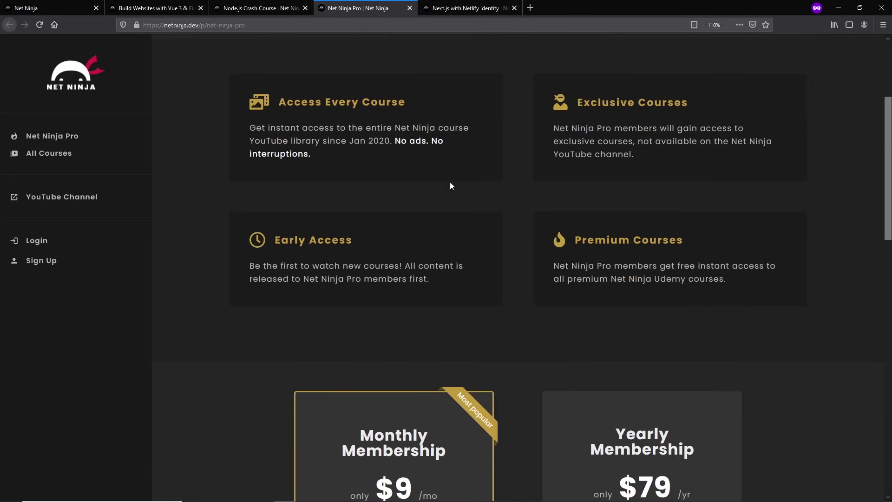
pyautogui.scroll(-5, 540, 223)
pyautogui.scroll(-3, 542, 215)
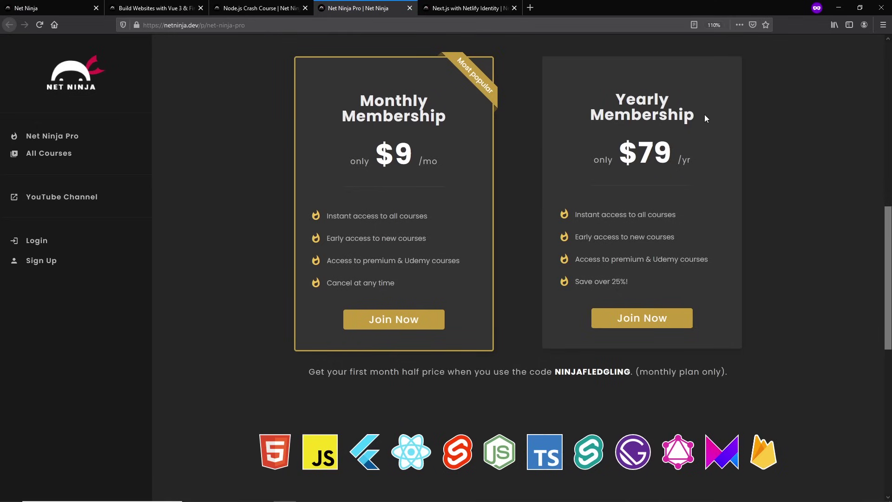
# - Highlight the Yearly Membership heading, $79/yr and $9/mo prices, and the NINJAFLEDGLING code
pyautogui.moveTo(705, 117); pyautogui.dragTo(579, 104)
pyautogui.moveTo(607, 151); pyautogui.dragTo(717, 152)
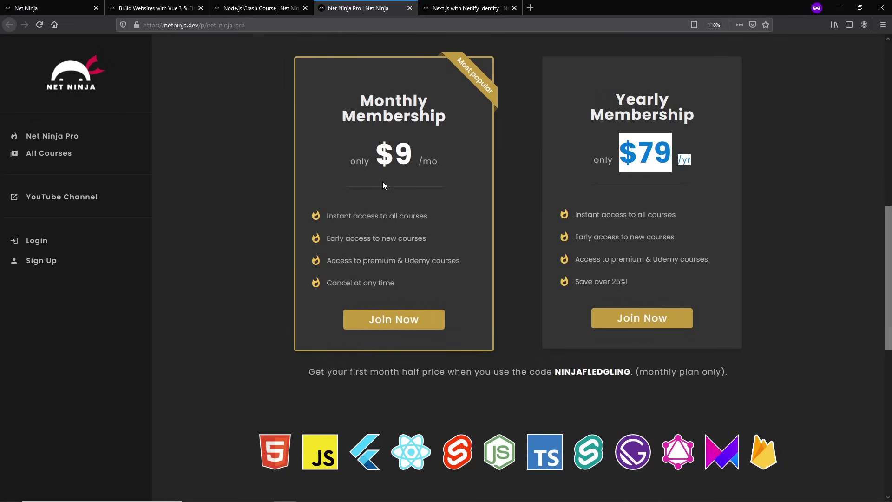
pyautogui.moveTo(437, 159); pyautogui.dragTo(366, 158)
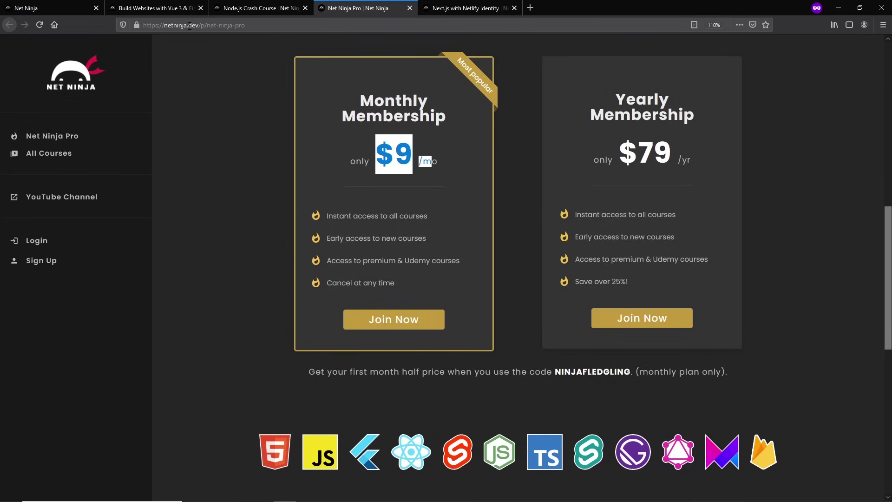
pyautogui.click(521, 214)
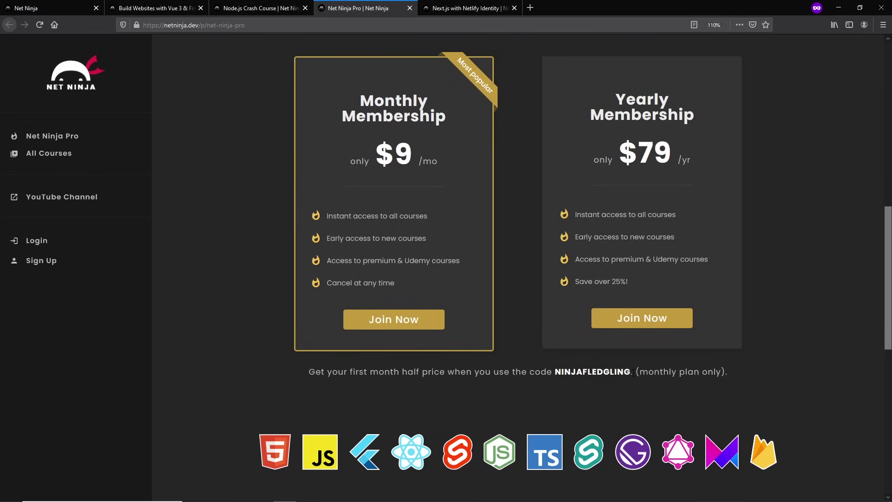
pyautogui.moveTo(632, 373); pyautogui.dragTo(555, 373)
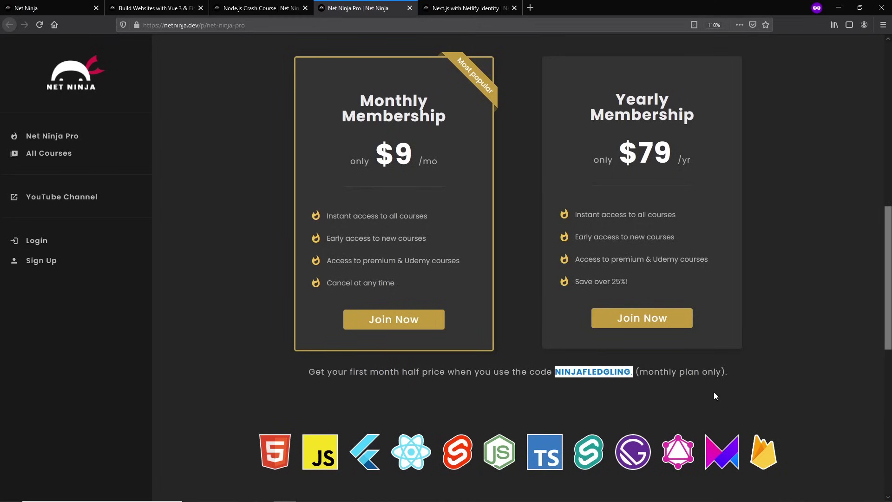